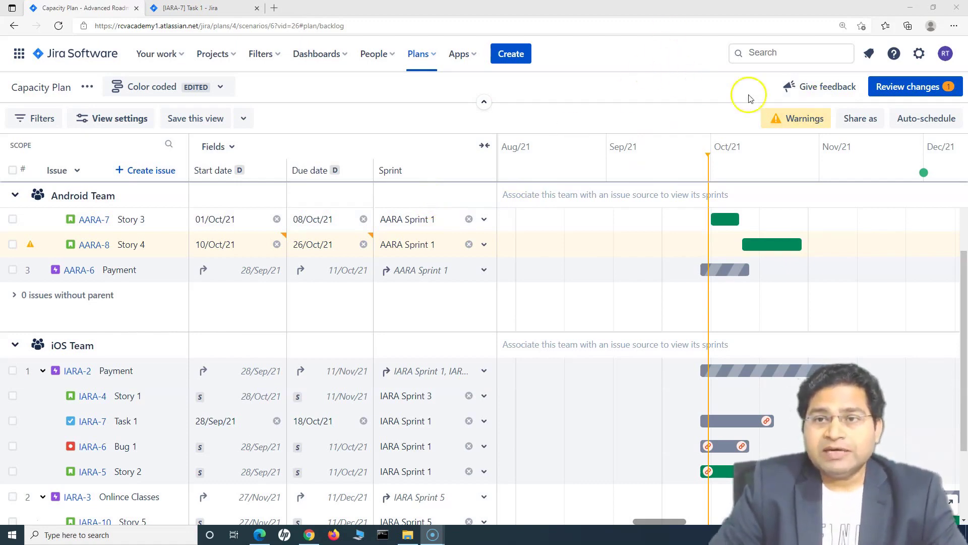
# Step: Open the Capacity Plan's share options and copy its read-only Link URL
pyautogui.click(861, 119)
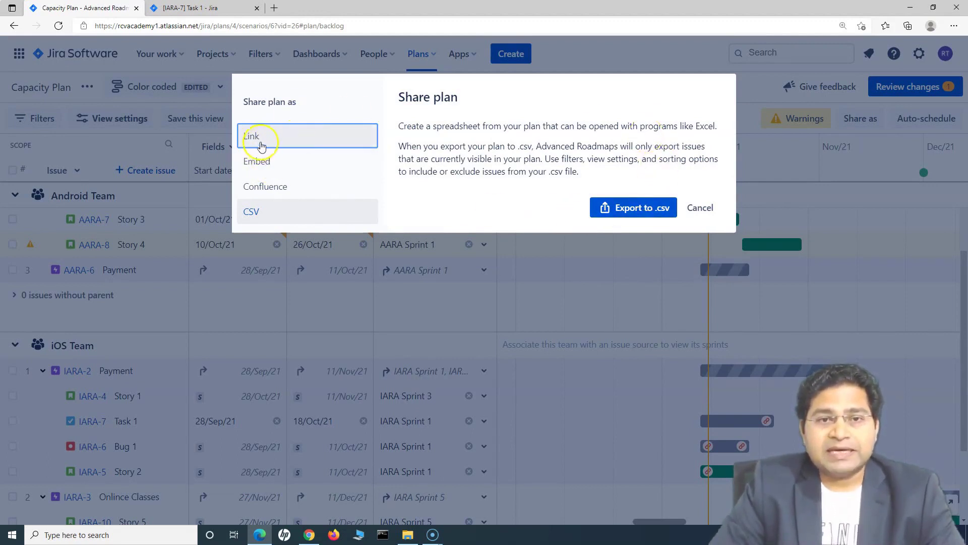
pyautogui.moveTo(399, 126); pyautogui.dragTo(598, 159)
pyautogui.click(507, 136)
pyautogui.click(625, 140)
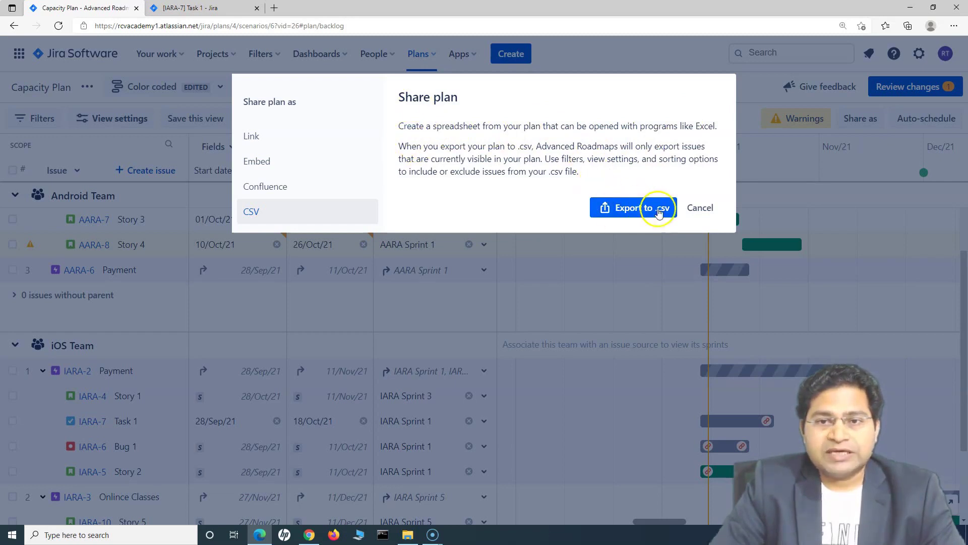
pyautogui.click(252, 137)
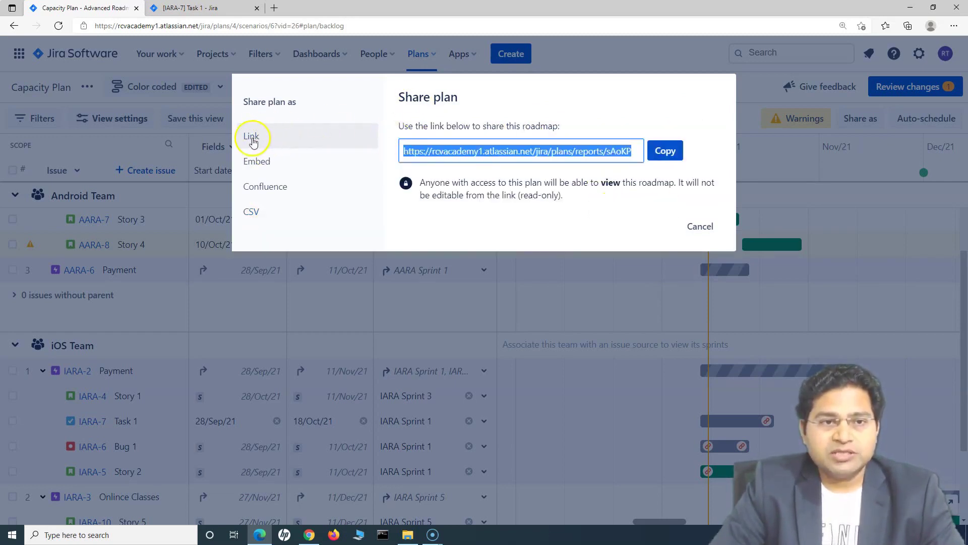
pyautogui.click(665, 153)
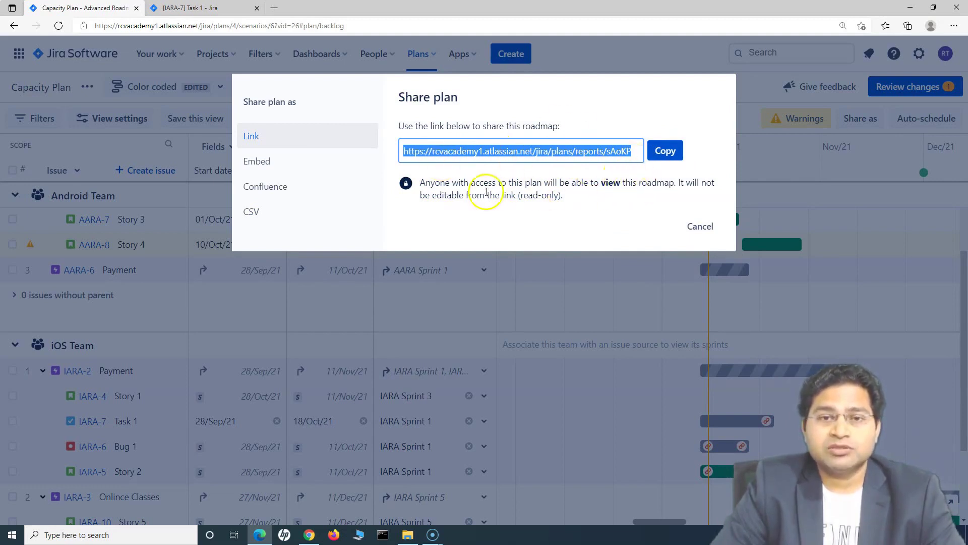
# Step: Copy the plan's iframe embed code, then switch to the Confluence share option
pyautogui.click(298, 166)
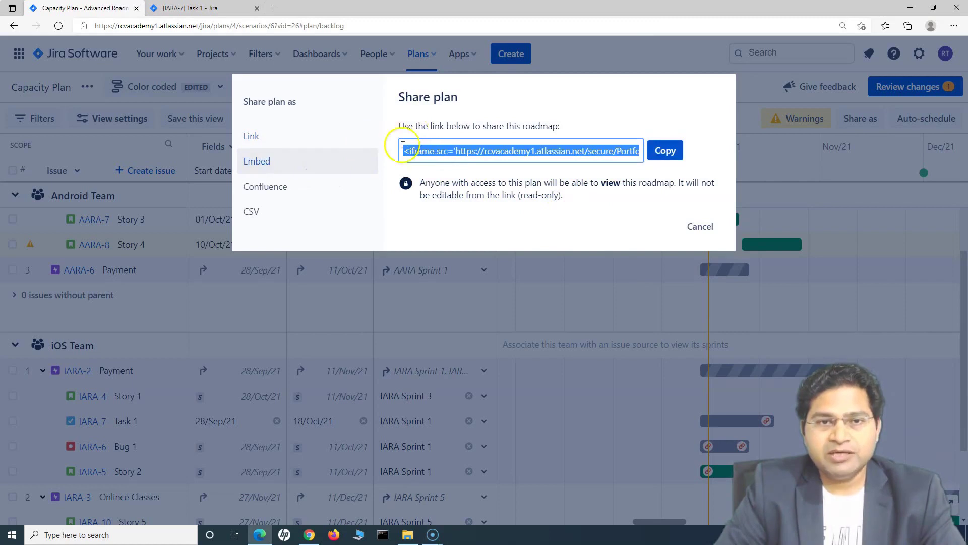
pyautogui.click(430, 152)
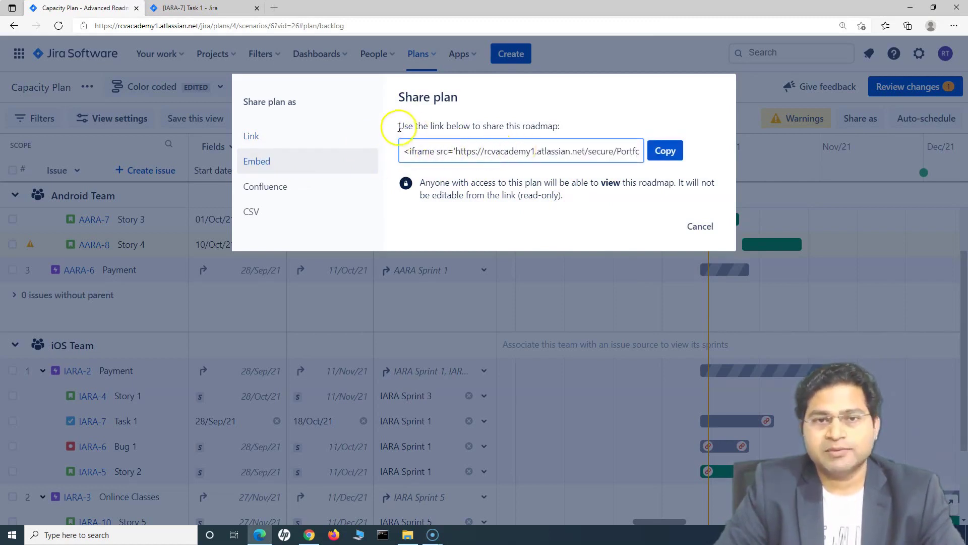
pyautogui.moveTo(401, 126); pyautogui.dragTo(529, 126)
pyautogui.click(560, 126)
pyautogui.moveTo(405, 150); pyautogui.dragTo(454, 151)
pyautogui.click(432, 151)
pyautogui.click(666, 150)
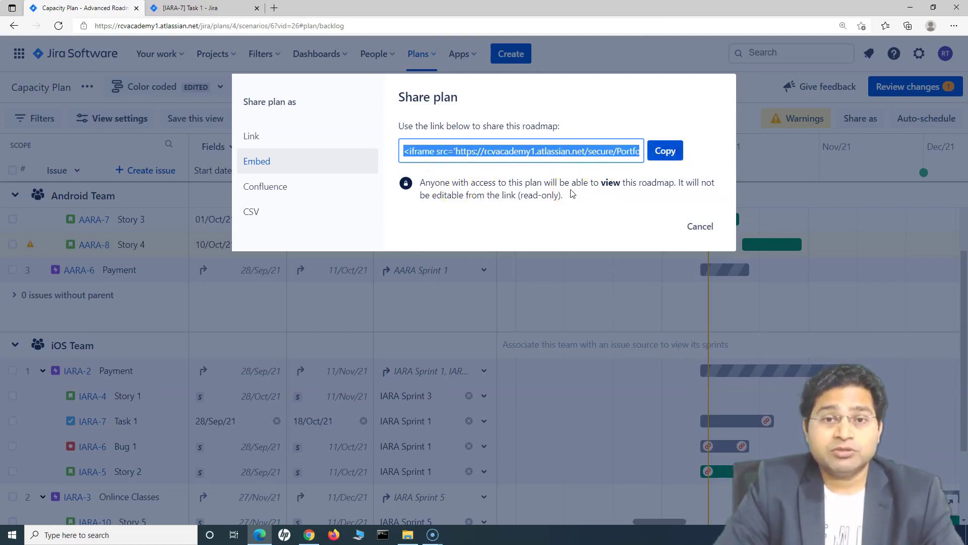
pyautogui.click(295, 186)
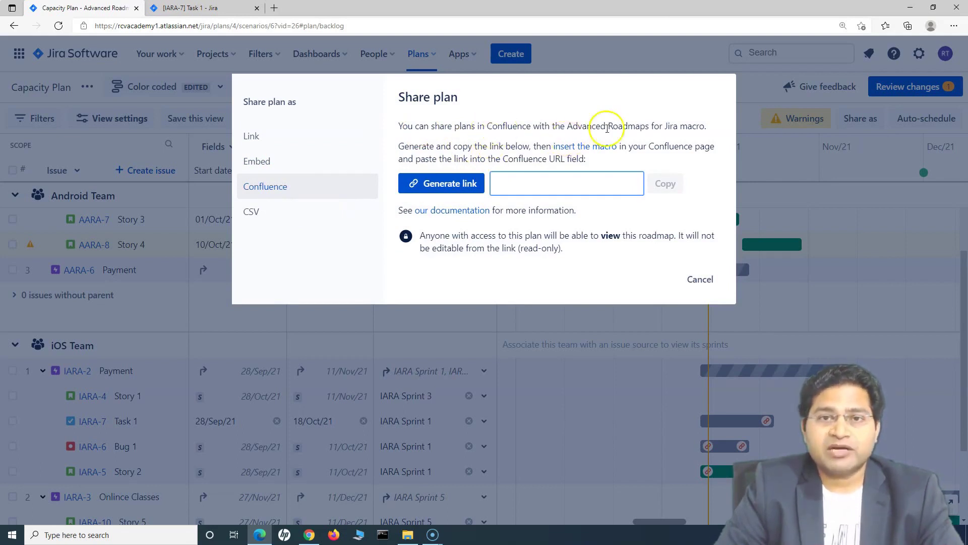
# Step: Generate the Confluence macro link for the Capacity Plan and copy it
pyautogui.moveTo(567, 125); pyautogui.dragTo(652, 127)
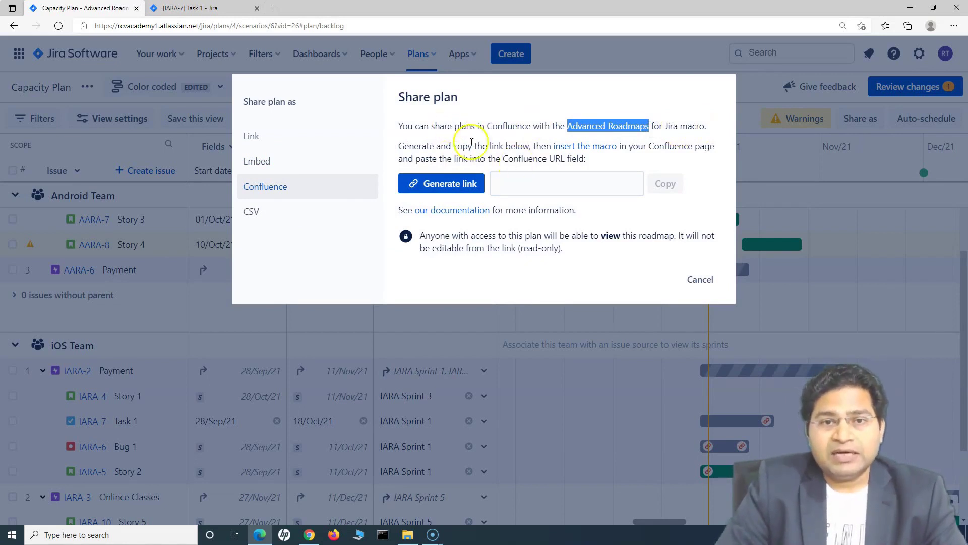
pyautogui.click(434, 187)
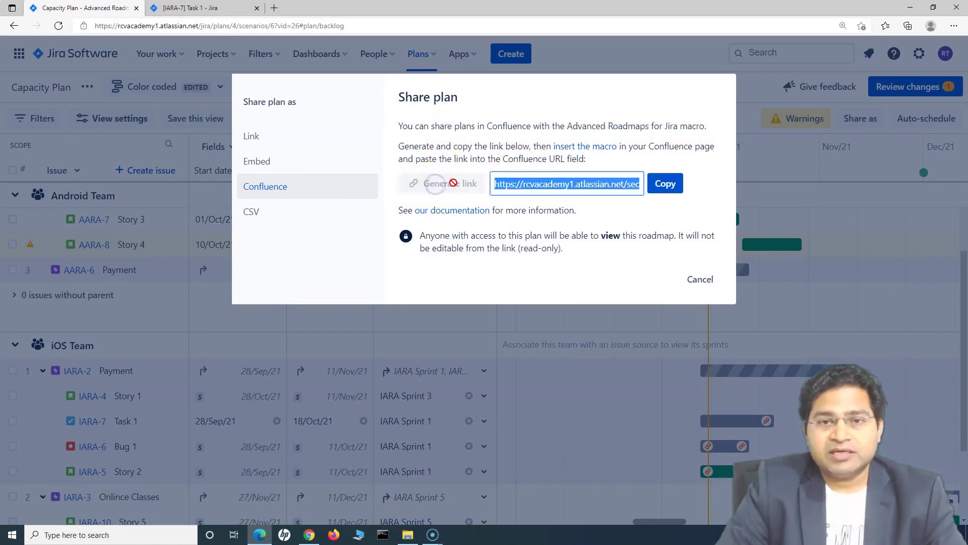
pyautogui.click(665, 184)
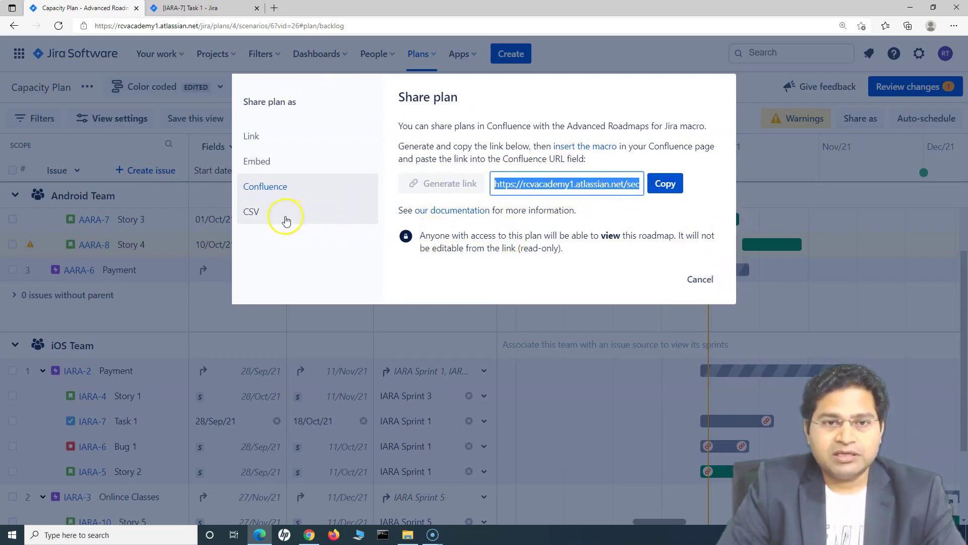
# Step: Close the share dialog and open JIRA reports in Confluence's Project A - RCV Academy space
pyautogui.click(699, 278)
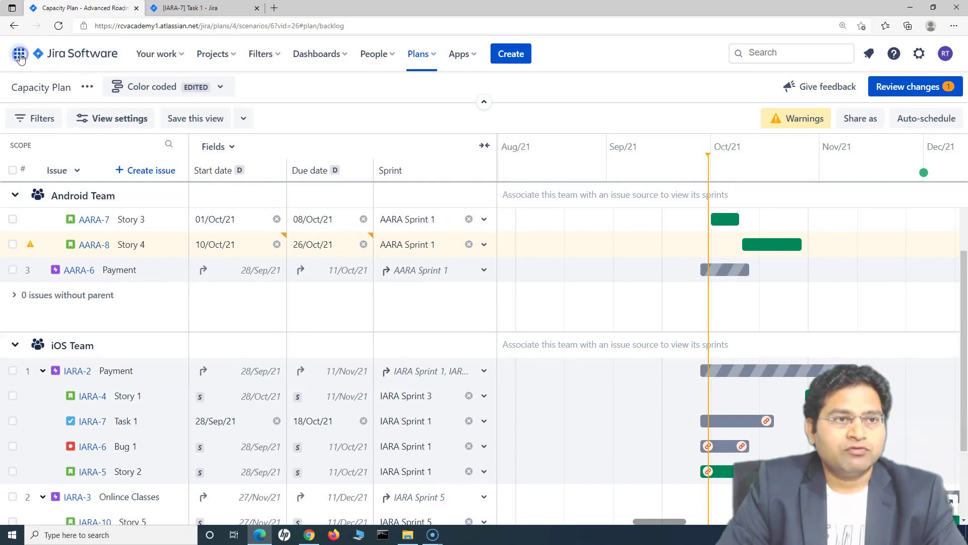
pyautogui.click(19, 54)
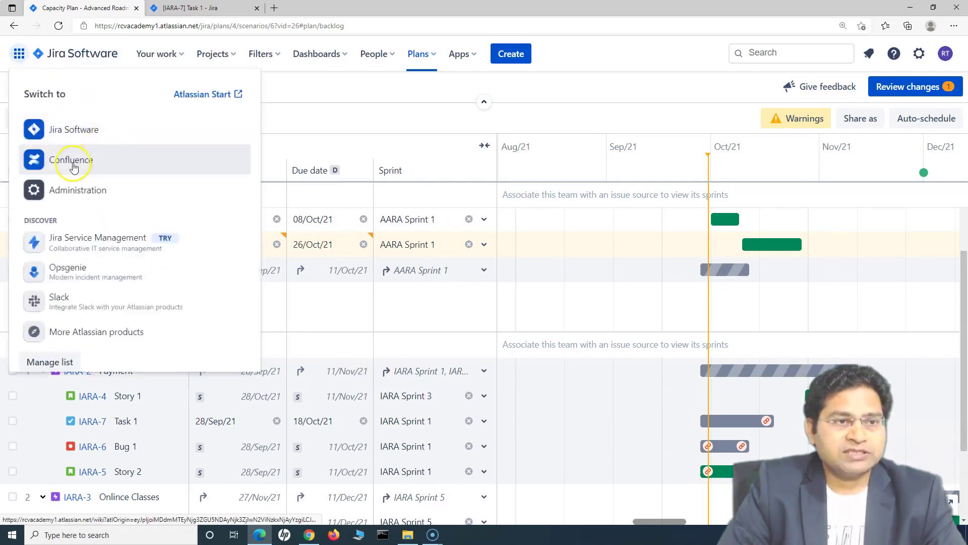
pyautogui.click(74, 160)
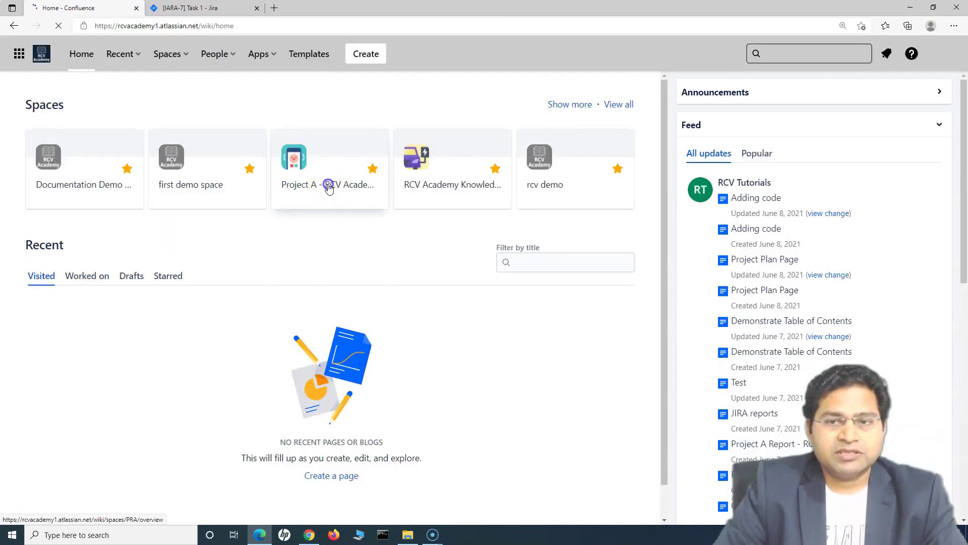
pyautogui.click(329, 184)
pyautogui.scroll(-1, 76, 378)
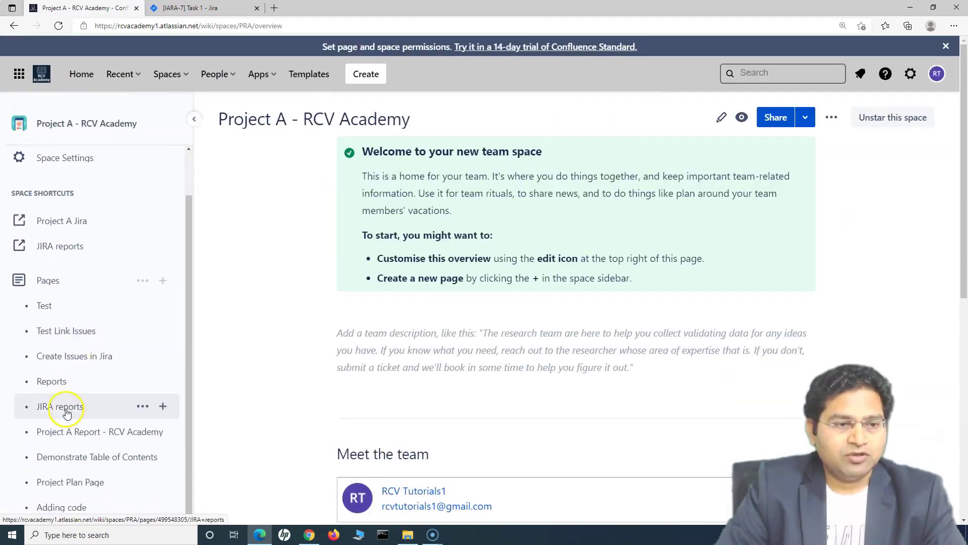
pyautogui.click(60, 406)
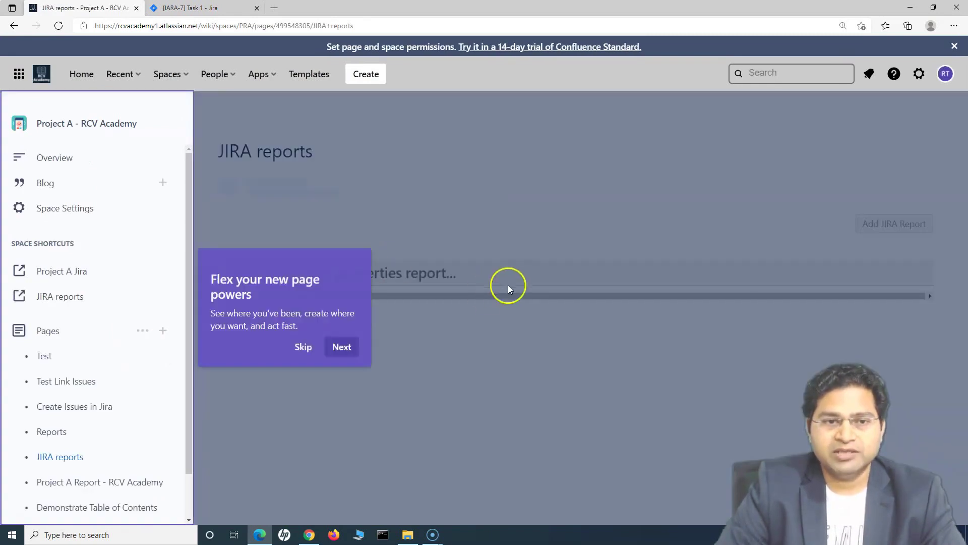
pyautogui.click(303, 346)
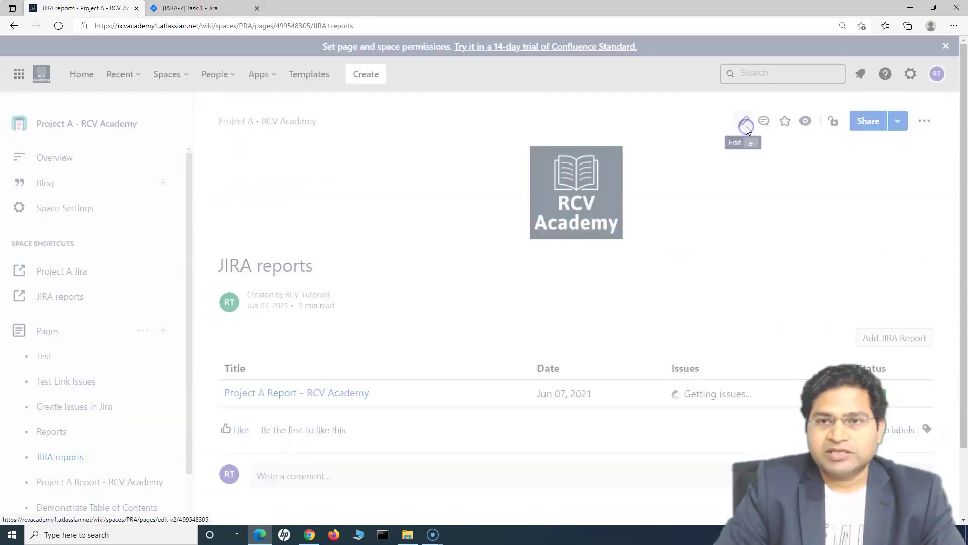
# Step: Put the JIRA reports page in edit mode and start a new line below the report table
pyautogui.click(744, 122)
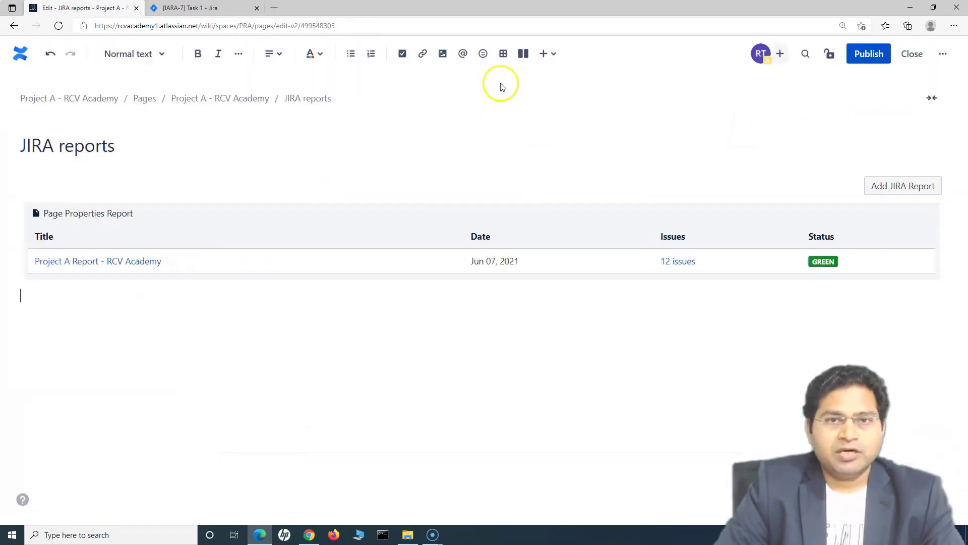
pyautogui.click(548, 53)
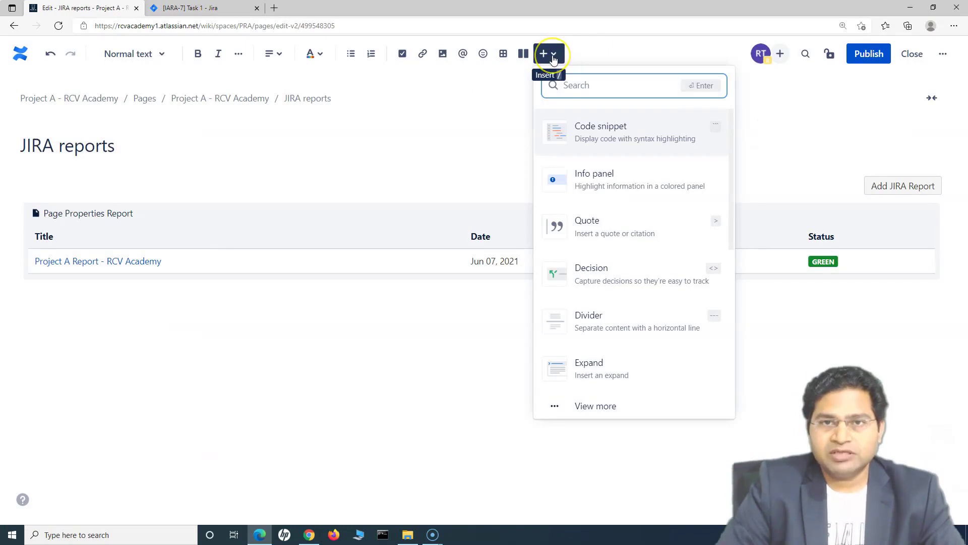
pyautogui.click(138, 313)
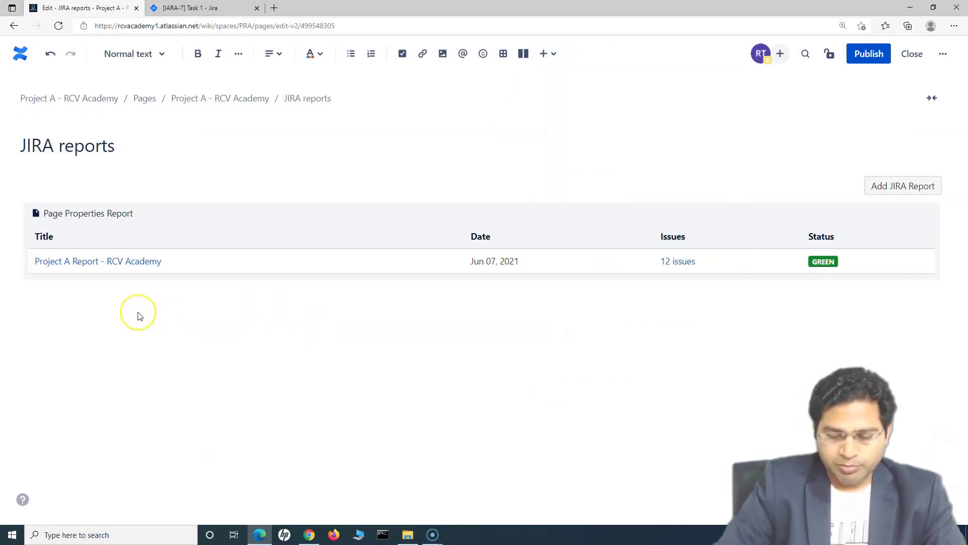
pyautogui.write('/')
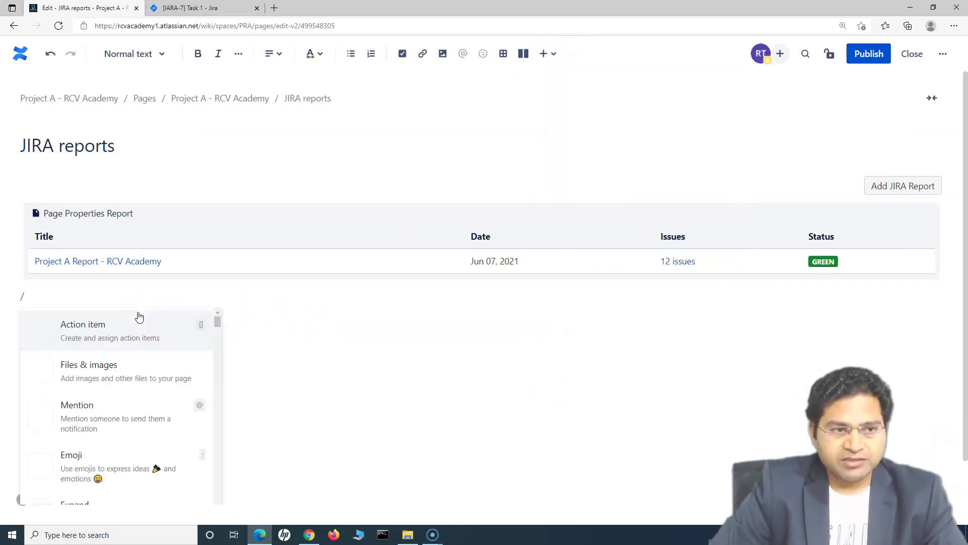
pyautogui.write('roa')
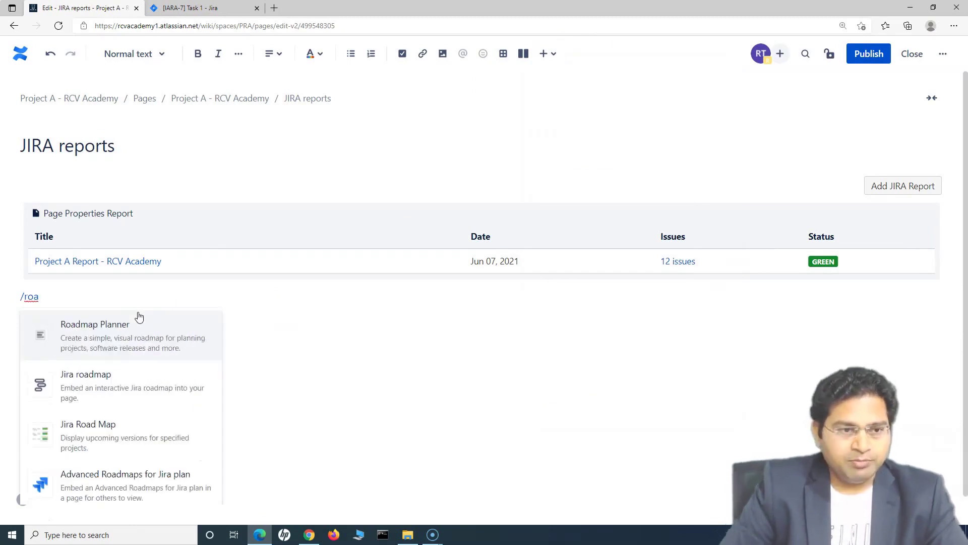
# Step: Insert the Advanced Roadmaps macro with the pasted plan link, previewed at 1100 px with legend
pyautogui.click(106, 484)
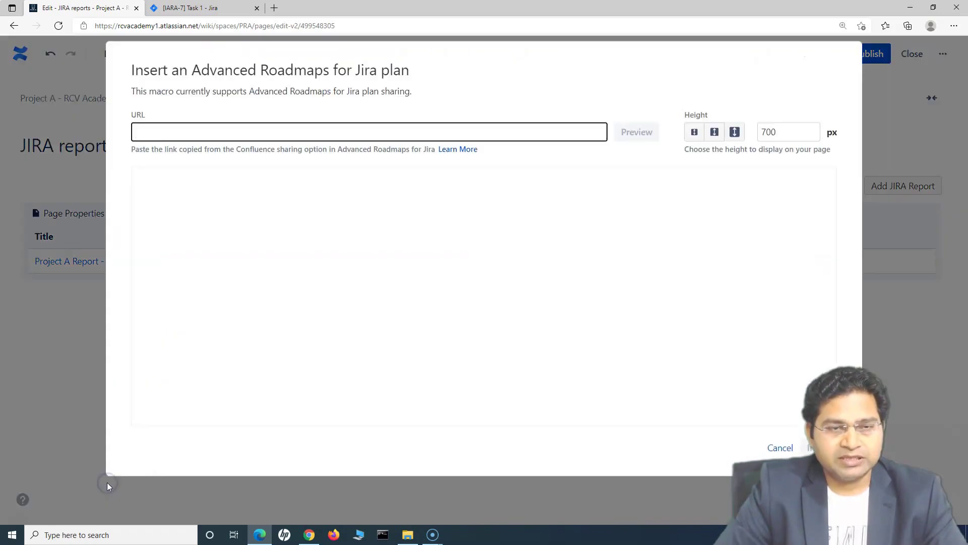
pyautogui.hotkey('ctrl', 'v')
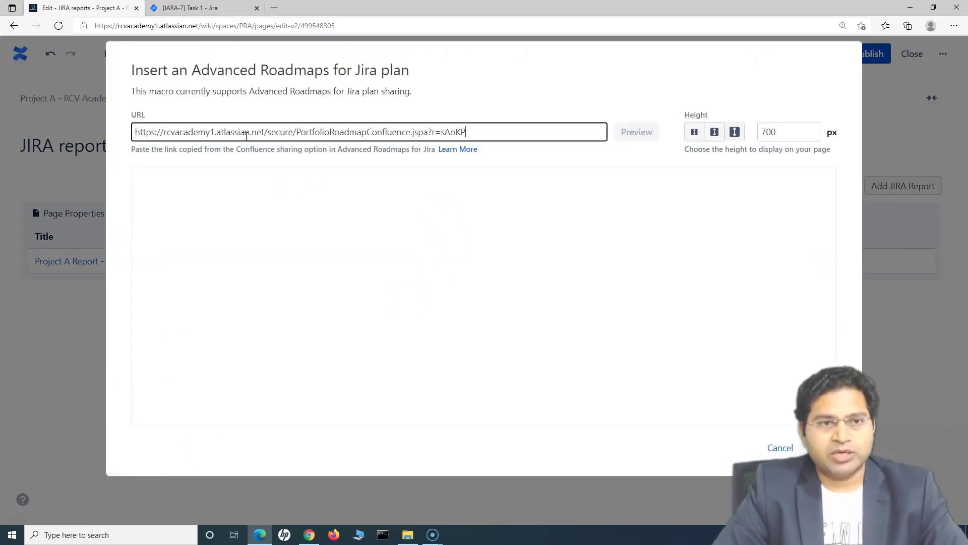
pyautogui.click(635, 132)
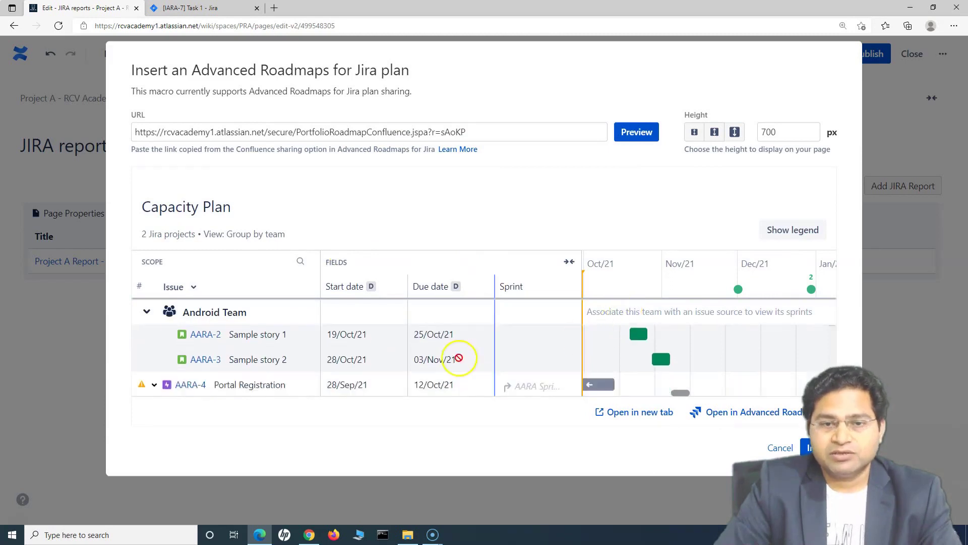
pyautogui.scroll(-2, 452, 356)
pyautogui.scroll(-3, 529, 356)
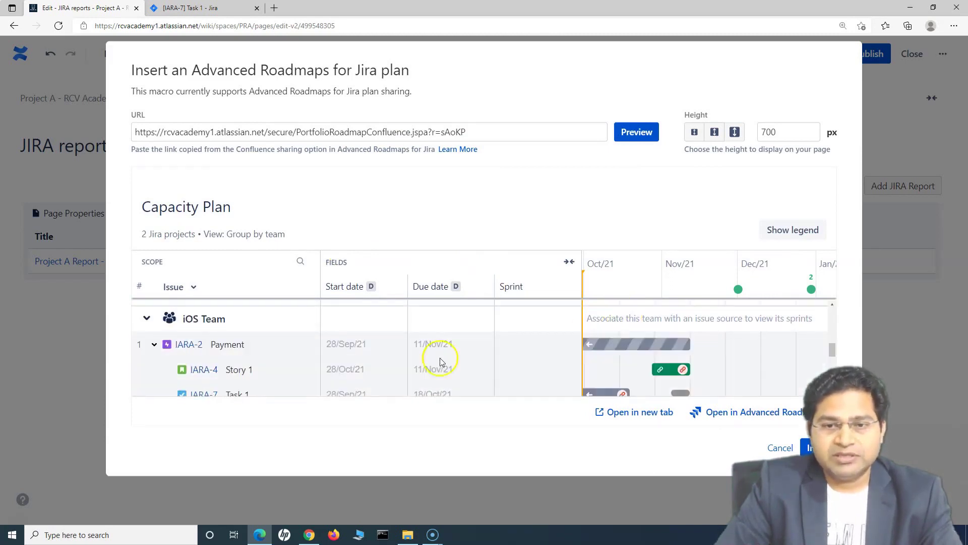
pyautogui.scroll(-2, 607, 354)
pyautogui.scroll(1, 465, 344)
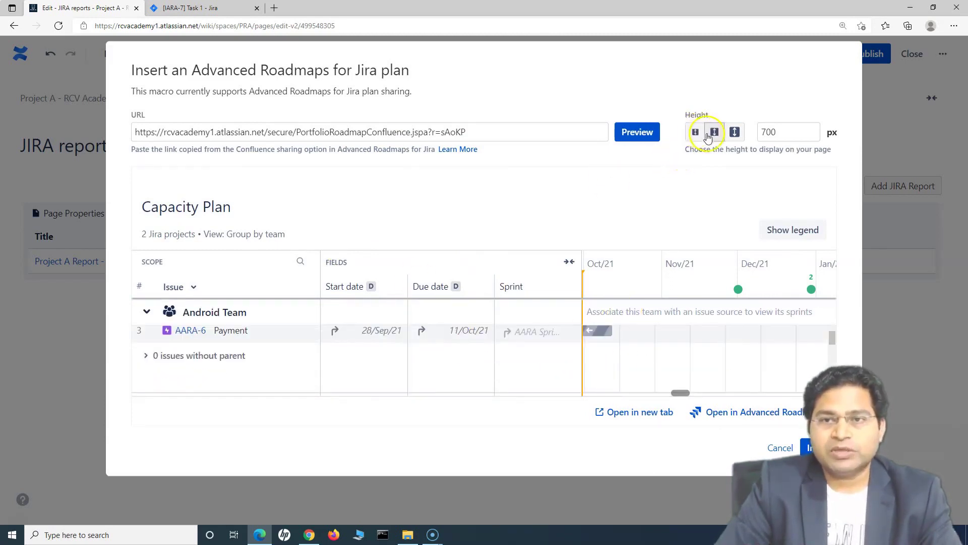
pyautogui.click(735, 132)
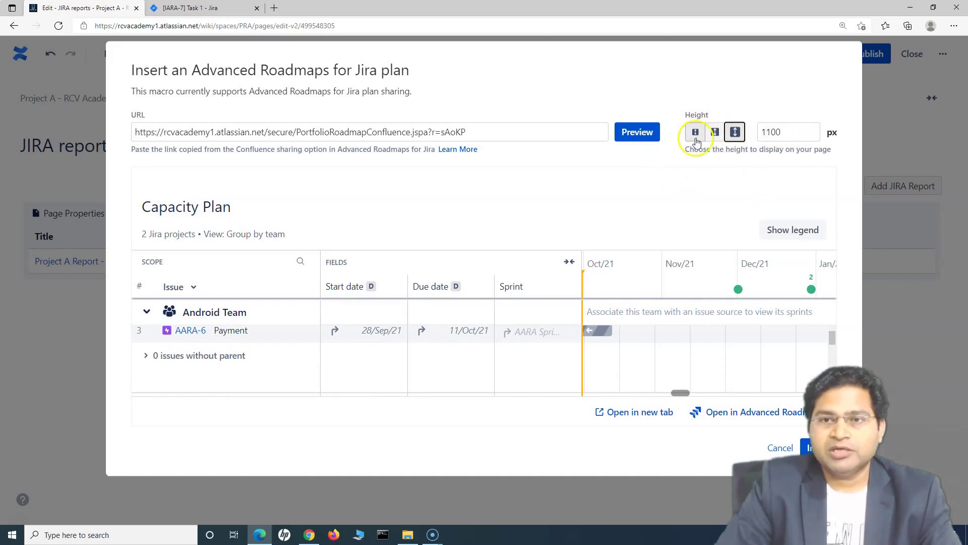
pyautogui.click(793, 228)
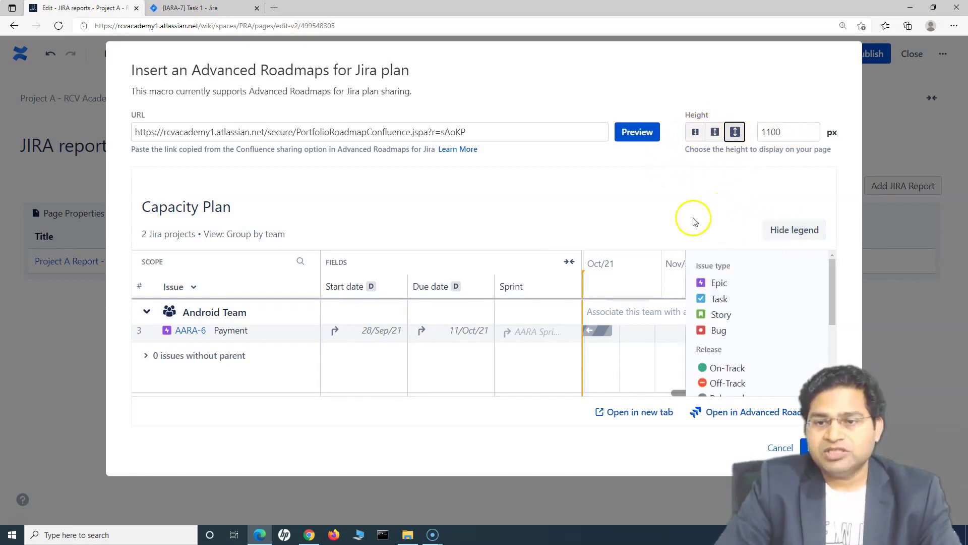
pyautogui.scroll(-3, 723, 333)
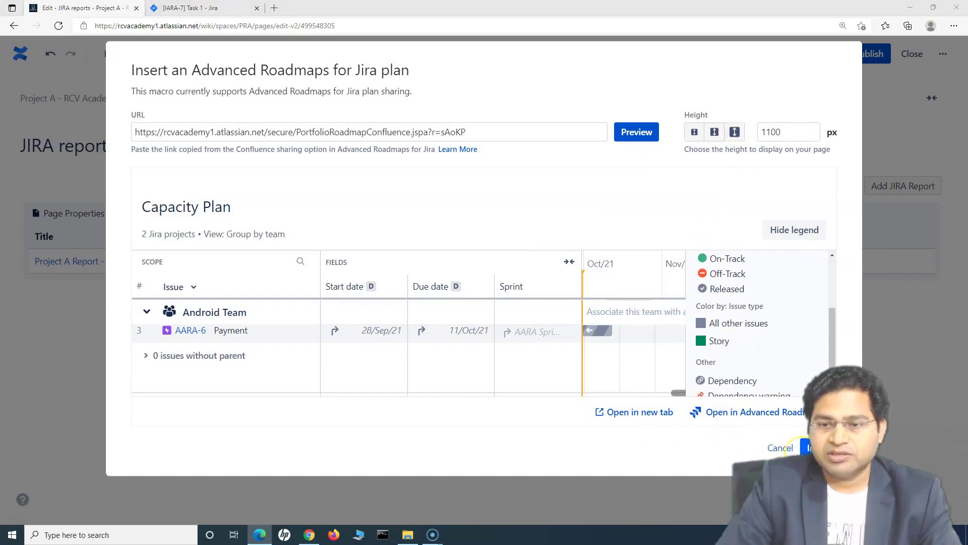
# Step: Insert the Capacity Plan macro into the JIRA reports page and publish it
pyautogui.click(809, 447)
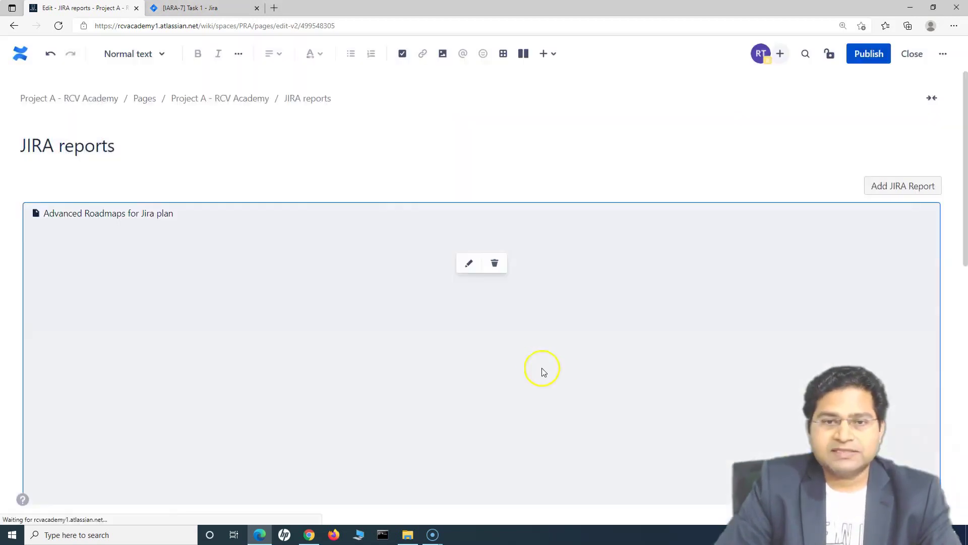
pyautogui.scroll(-3, 668, 276)
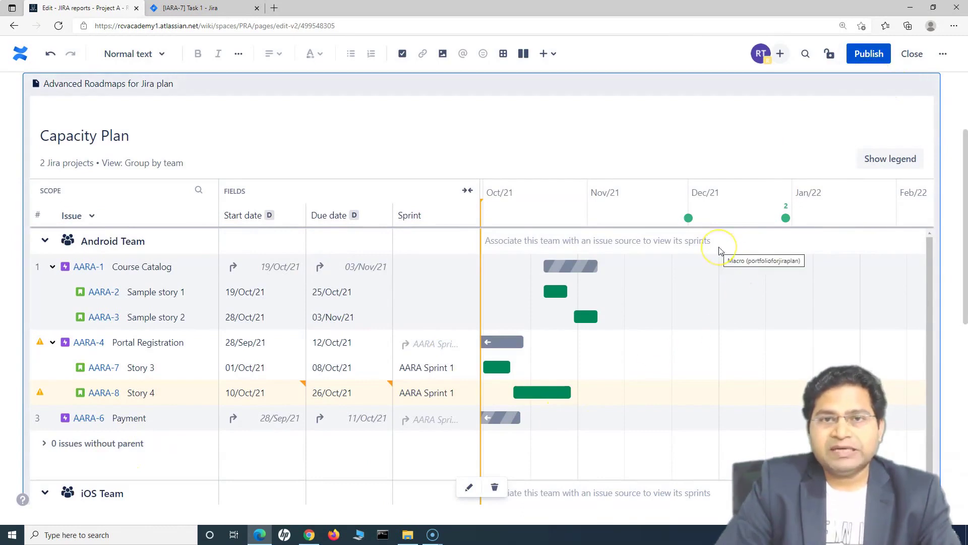
pyautogui.click(869, 53)
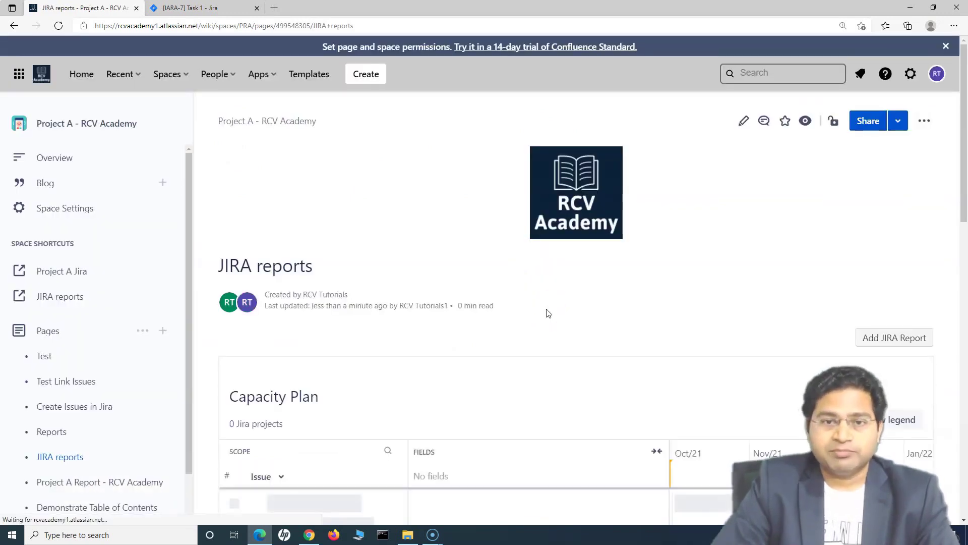
pyautogui.scroll(-5, 548, 313)
pyautogui.scroll(-3, 667, 309)
pyautogui.scroll(3, 666, 309)
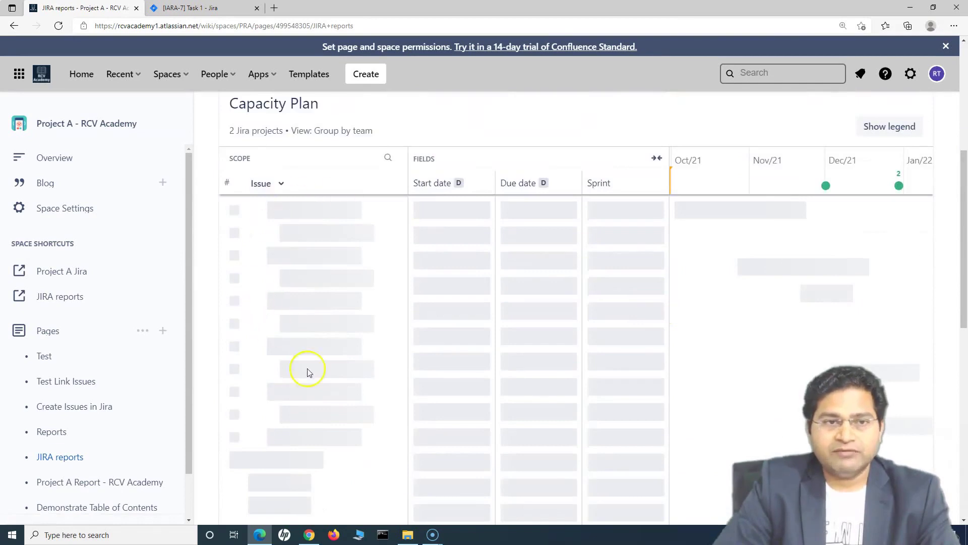
pyautogui.scroll(-3, 505, 392)
pyautogui.scroll(-5, 505, 392)
pyautogui.scroll(2, 500, 302)
pyautogui.scroll(2, 492, 227)
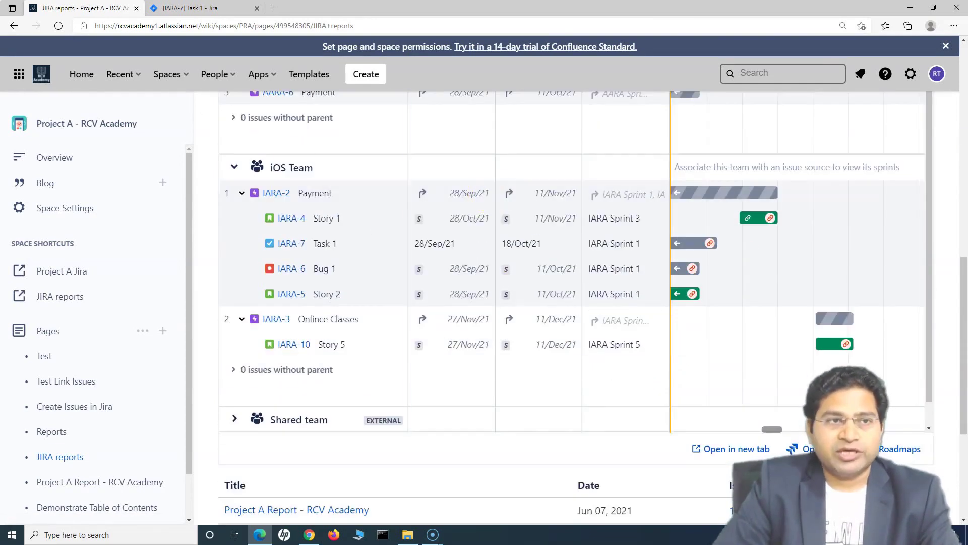
pyautogui.scroll(3, 484, 193)
# Step: Switch back to Jira Software and open the Capacity Plan from the Plans list
pyautogui.click(20, 73)
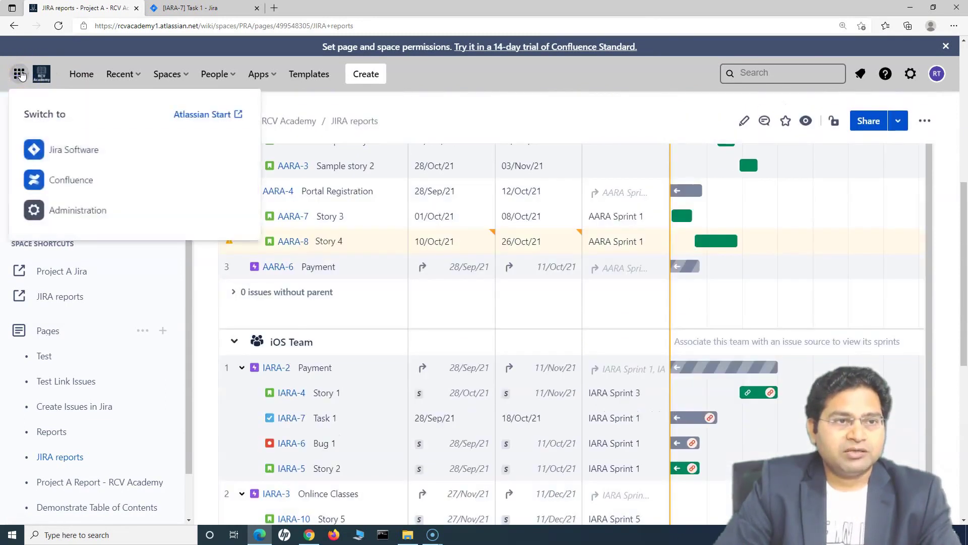
pyautogui.click(72, 147)
pyautogui.click(435, 59)
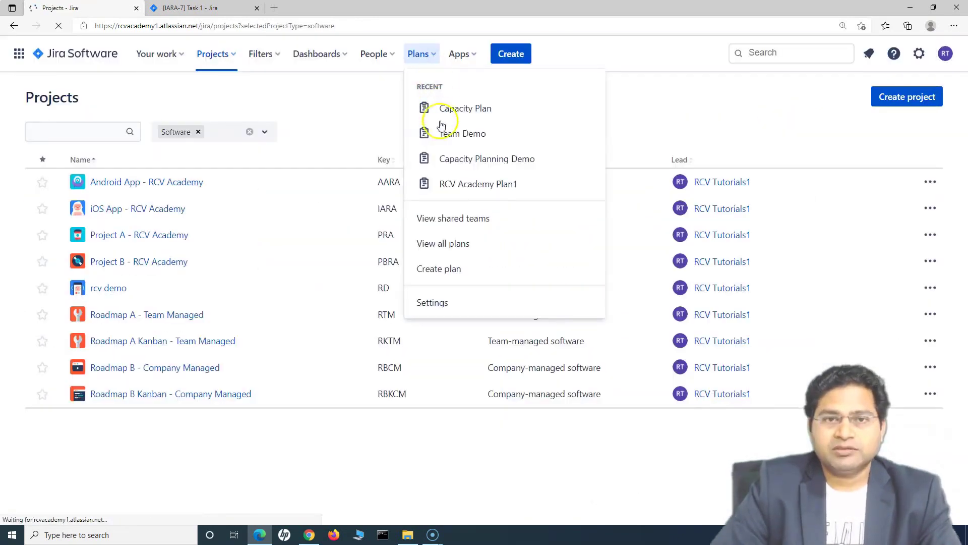
pyautogui.click(454, 108)
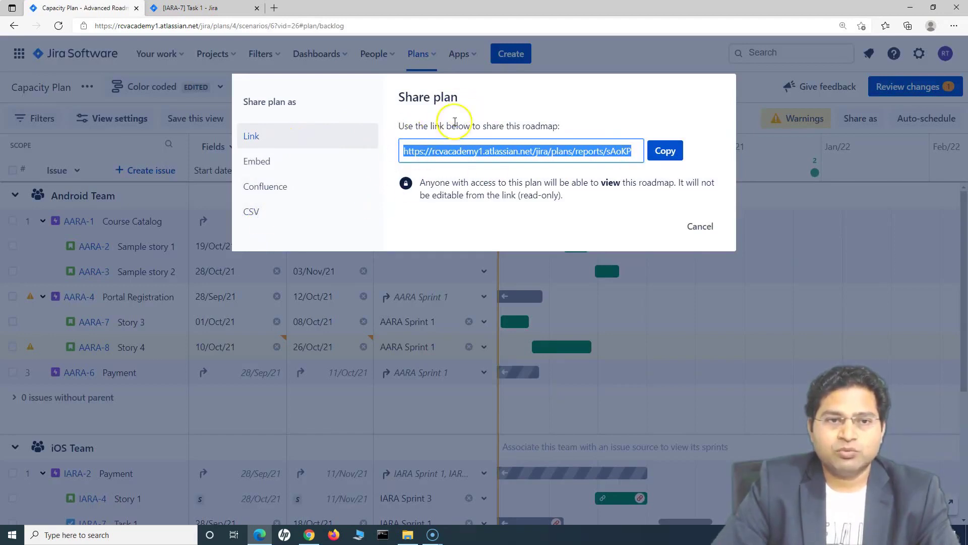
# Step: Review the Confluence share option and the CSV spreadsheet export explanation
pyautogui.click(265, 186)
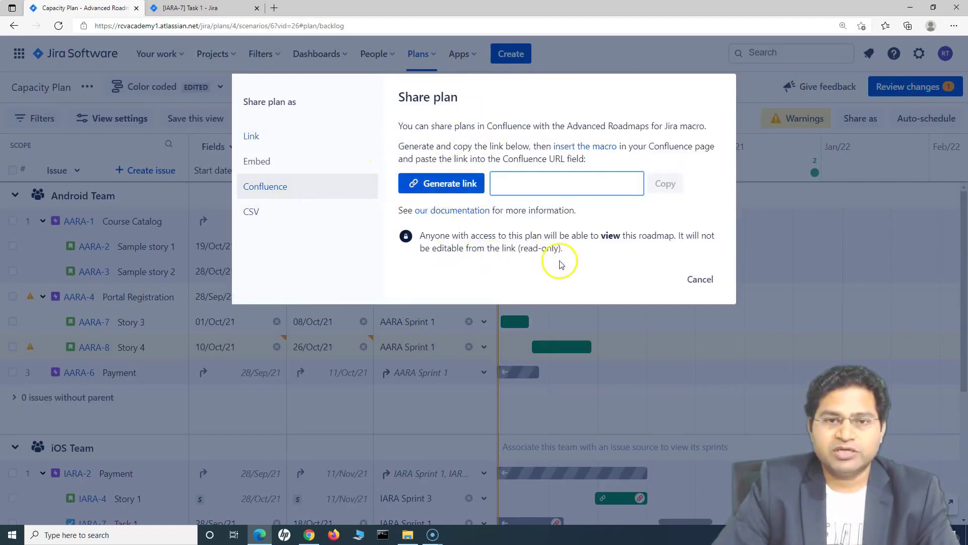
pyautogui.click(265, 220)
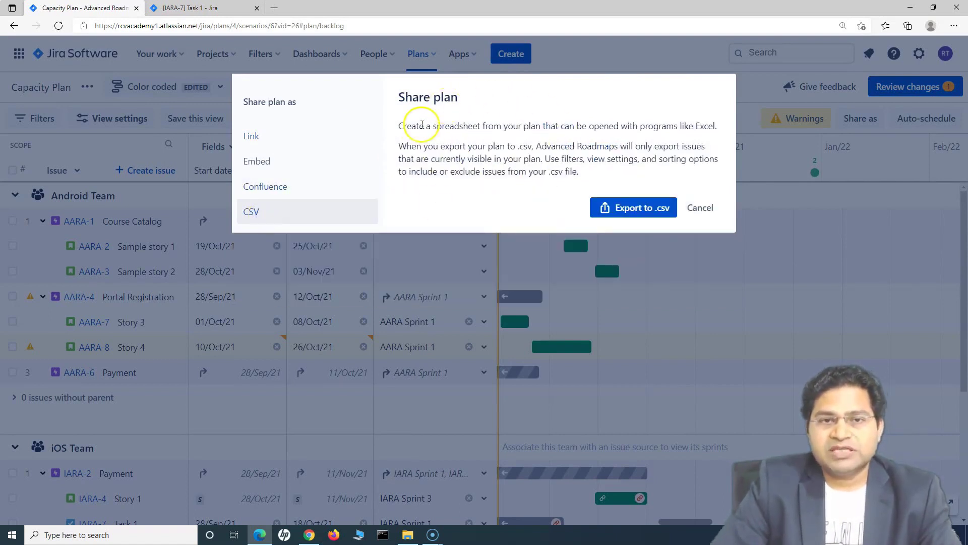
pyautogui.moveTo(399, 125); pyautogui.dragTo(560, 160)
pyautogui.click(590, 159)
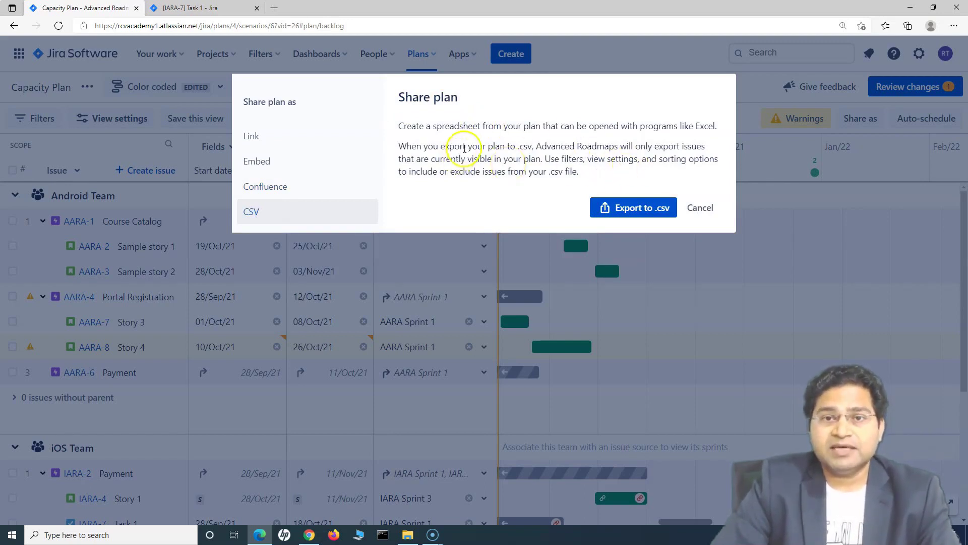
pyautogui.moveTo(466, 145); pyautogui.dragTo(613, 173)
pyautogui.click(613, 173)
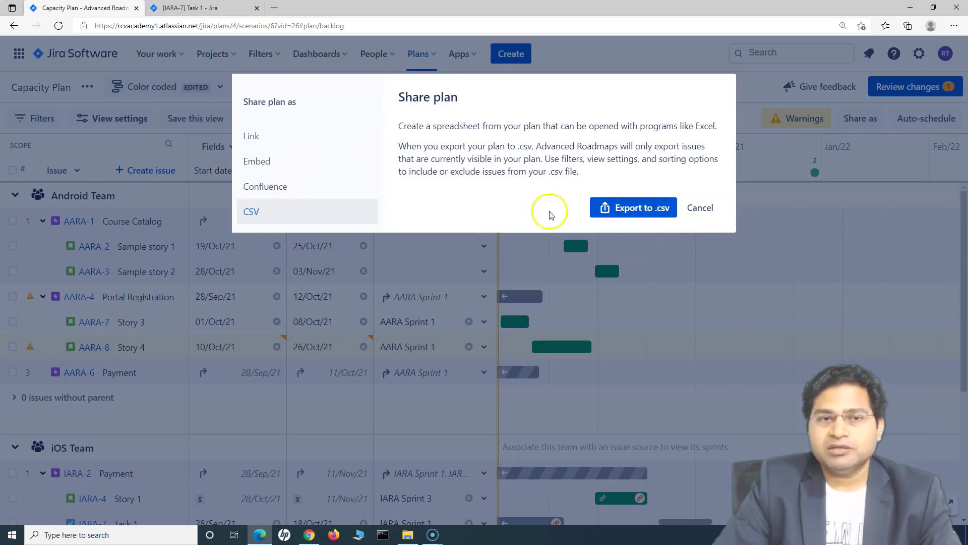
# Step: Cycle through the Link, Embed, Confluence and CSV share options, then cancel without exporting
pyautogui.click(310, 136)
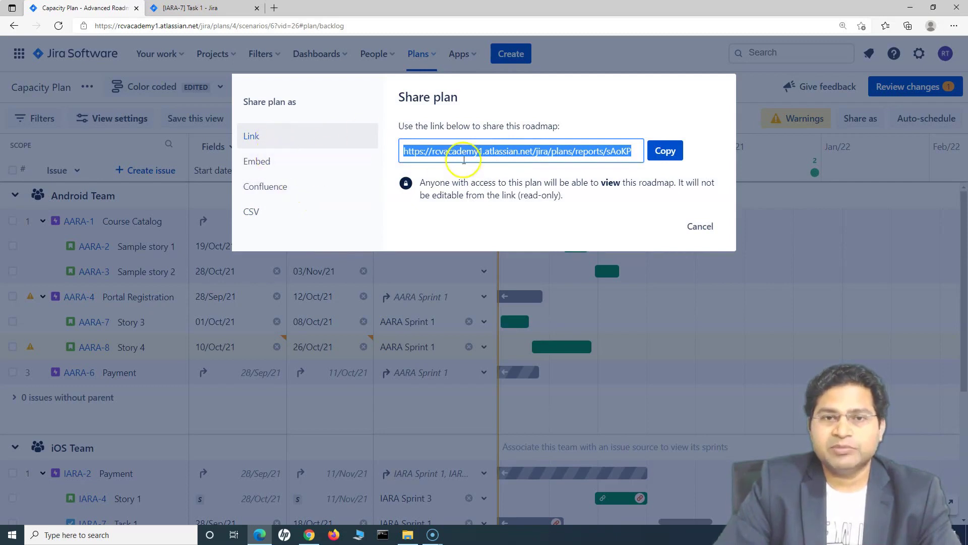
pyautogui.click(261, 162)
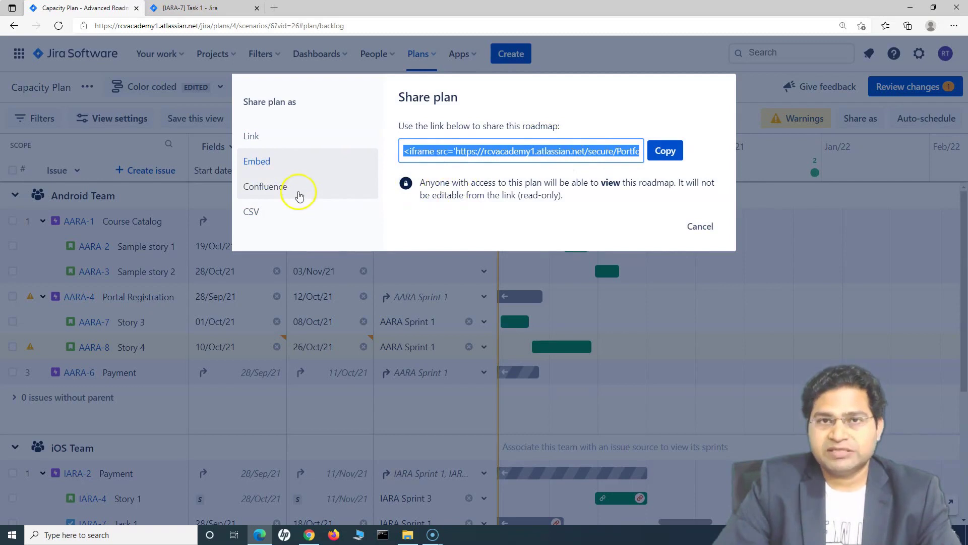
pyautogui.click(265, 186)
pyautogui.click(251, 211)
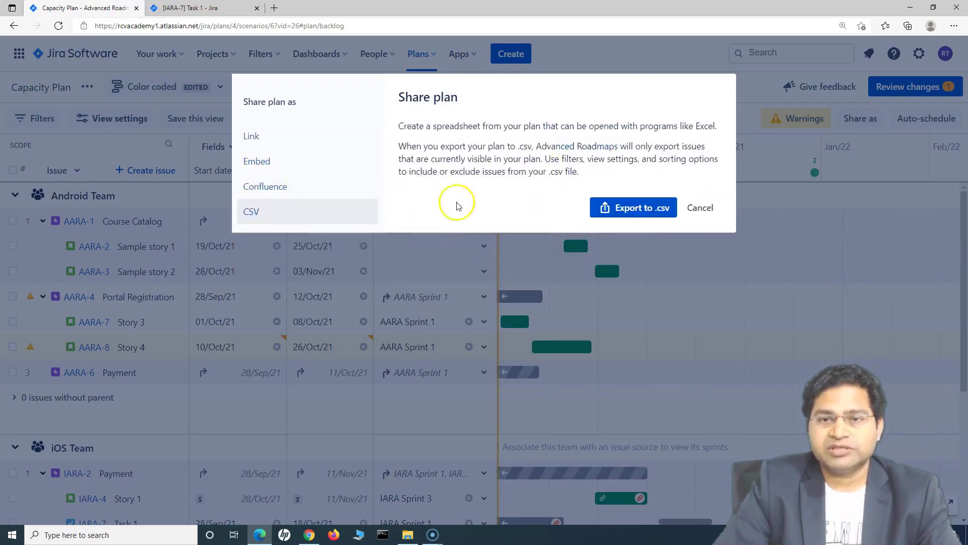
pyautogui.click(699, 208)
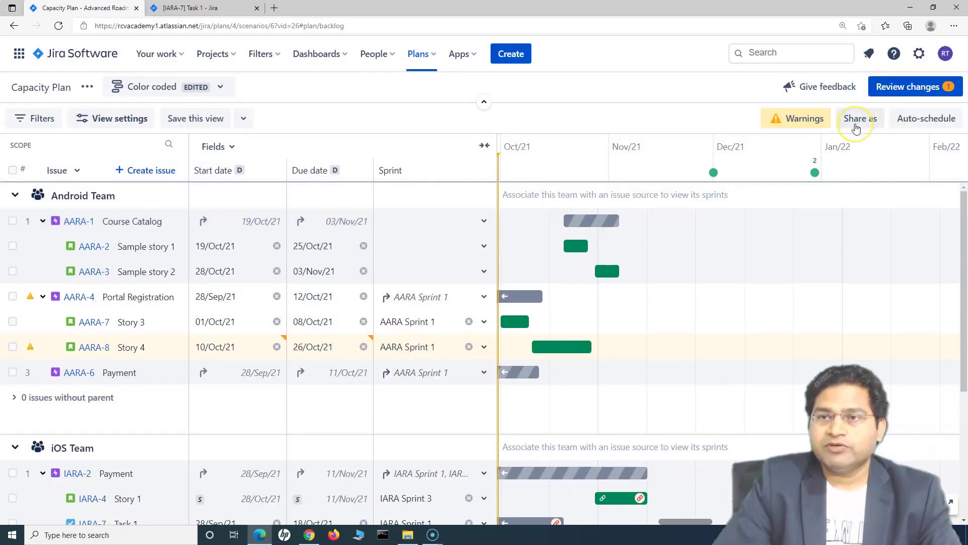